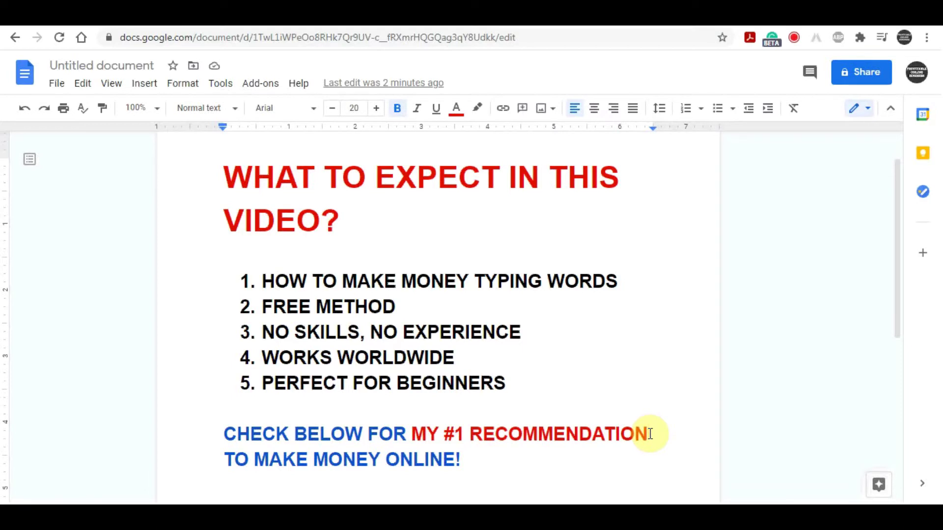
# Step: Place the cursor in the numbered list and select the end of the word RECOMMENDATION
pyautogui.click(658, 435)
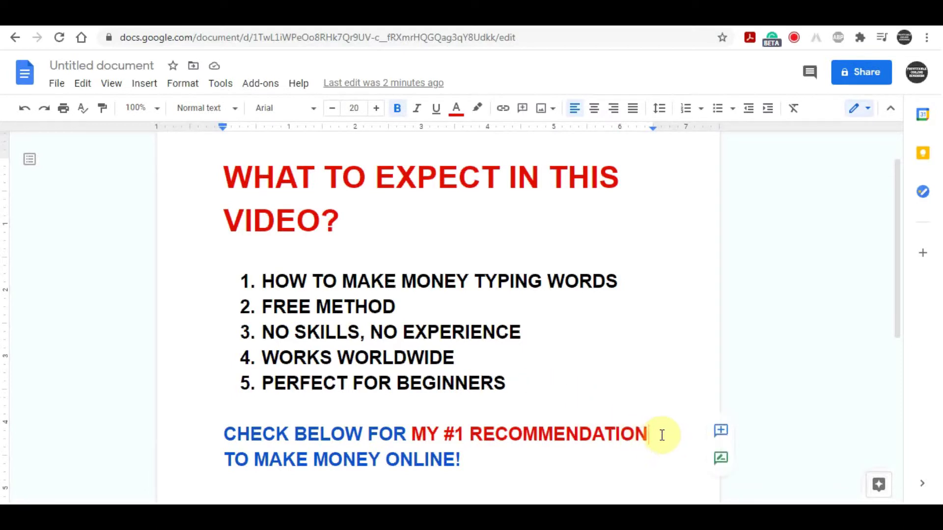
pyautogui.click(669, 367)
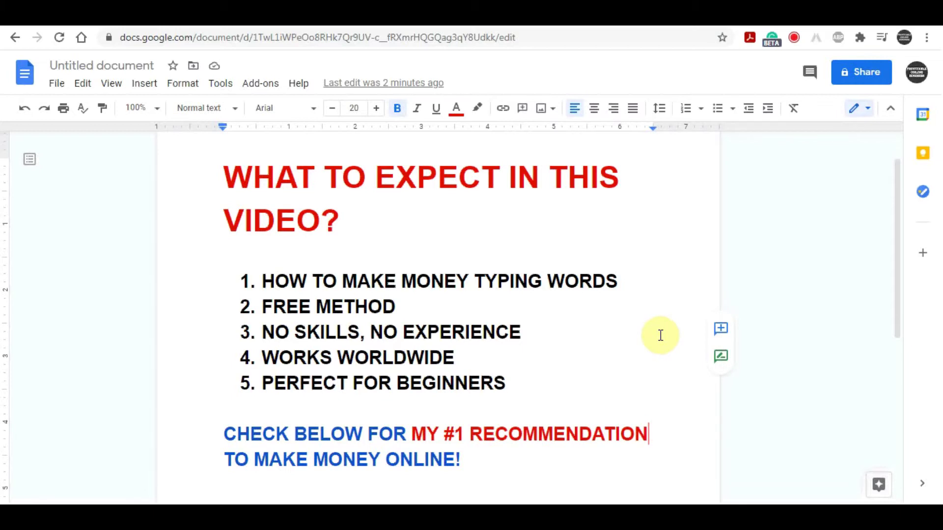
pyautogui.moveTo(652, 435); pyautogui.dragTo(412, 434)
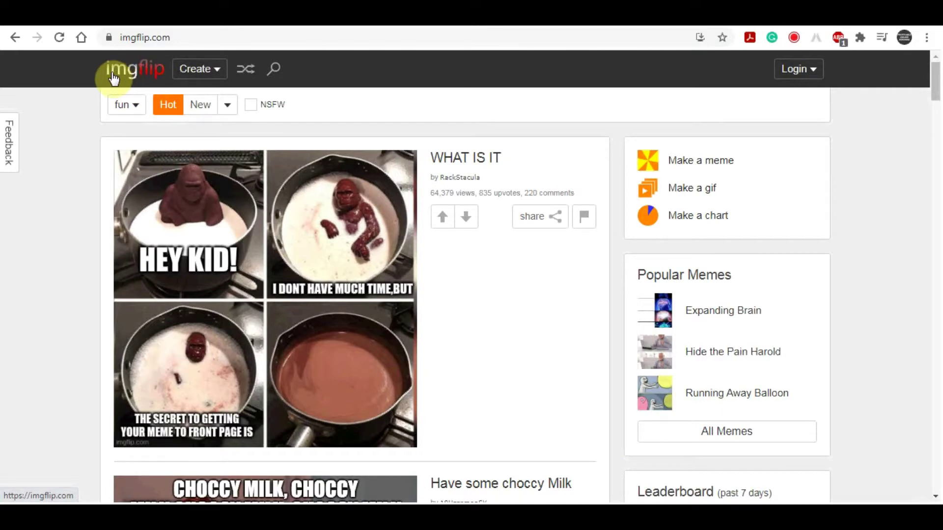
# Step: Scroll down through the Imgflip Hot meme feed and back up to the top
pyautogui.scroll(-3, 142, 216)
pyautogui.scroll(-9, 194, 305)
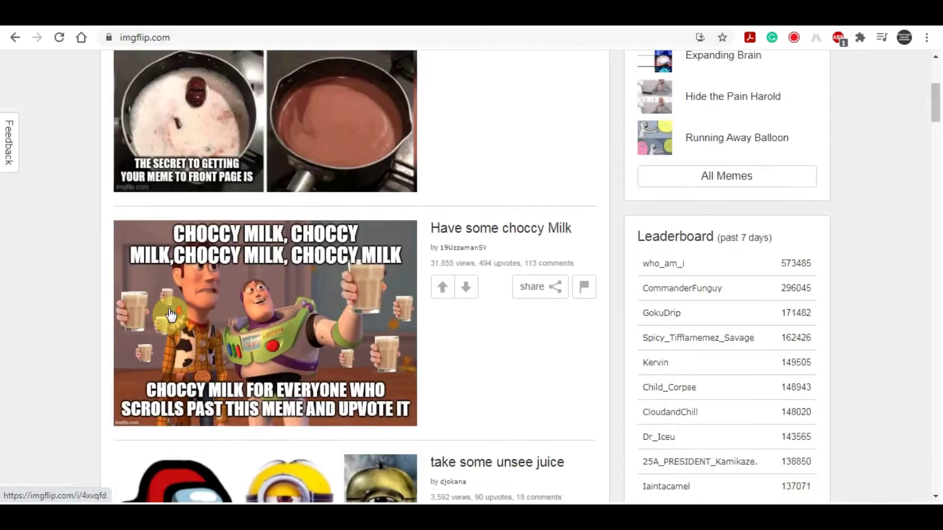
pyautogui.scroll(-16, 102, 275)
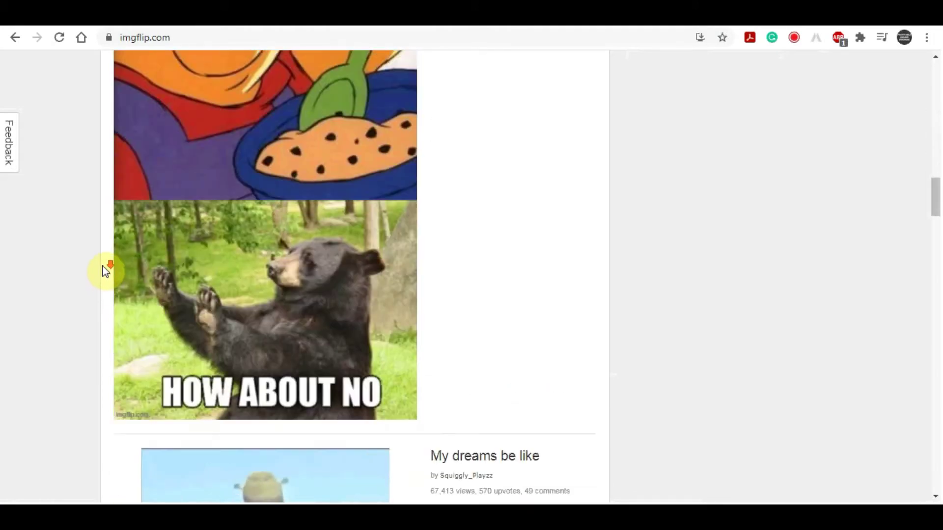
pyautogui.scroll(-5, 103, 267)
pyautogui.scroll(10, 111, 275)
pyautogui.scroll(20, 118, 284)
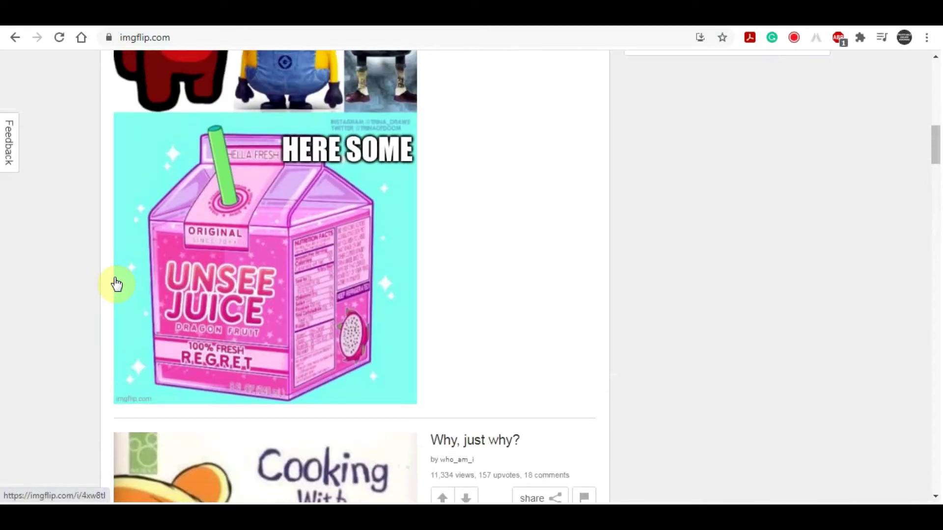
pyautogui.scroll(2, 130, 285)
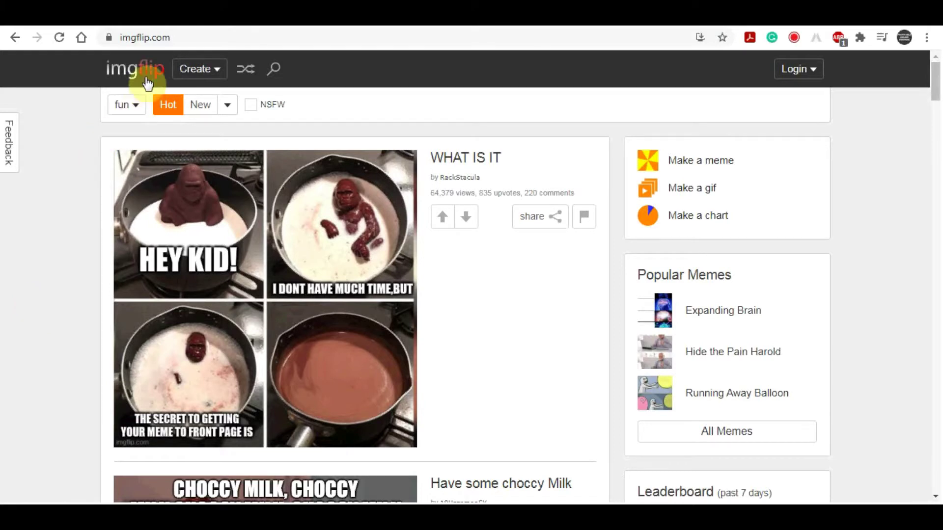
# Step: Open Make a Meme from the Create menu, loading the Star Wars Yoda template
pyautogui.click(217, 69)
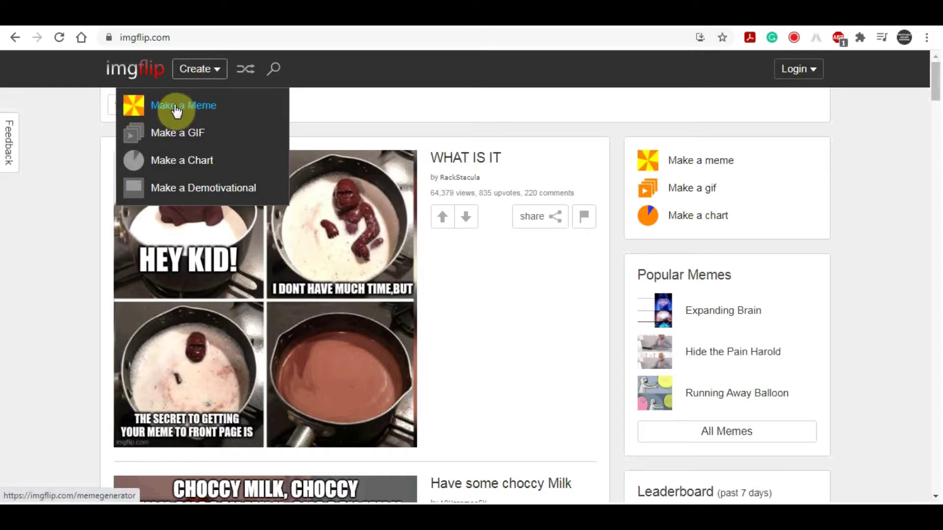
pyautogui.click(204, 109)
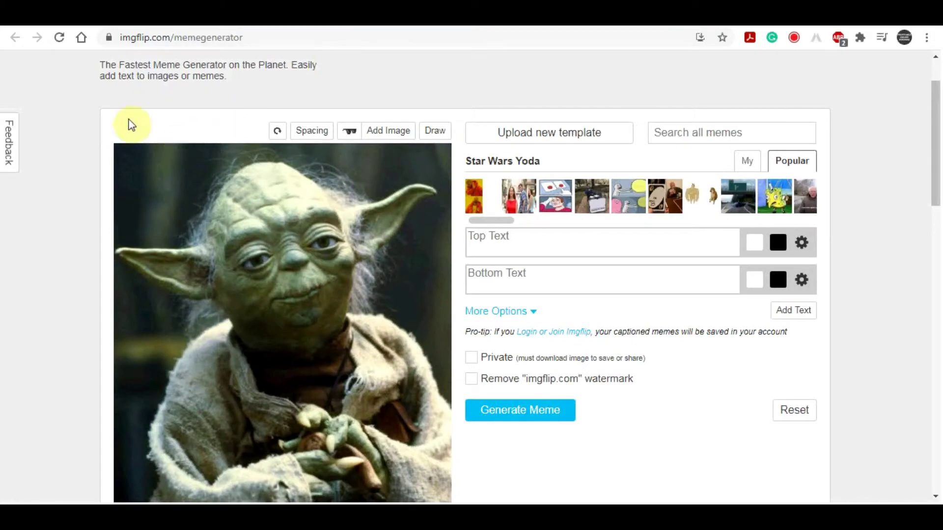
pyautogui.scroll(2, 123, 108)
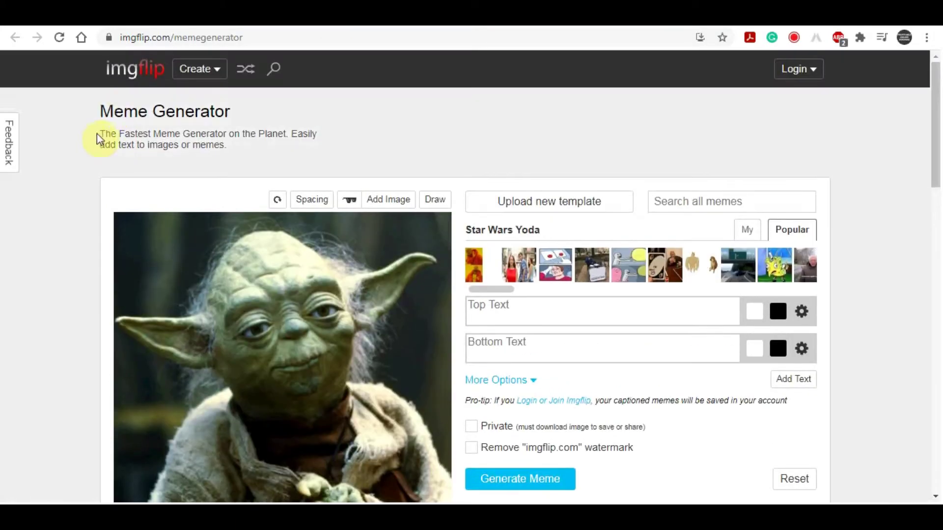
pyautogui.moveTo(96, 134); pyautogui.dragTo(288, 150)
pyautogui.click(116, 185)
pyautogui.scroll(-1, 98, 182)
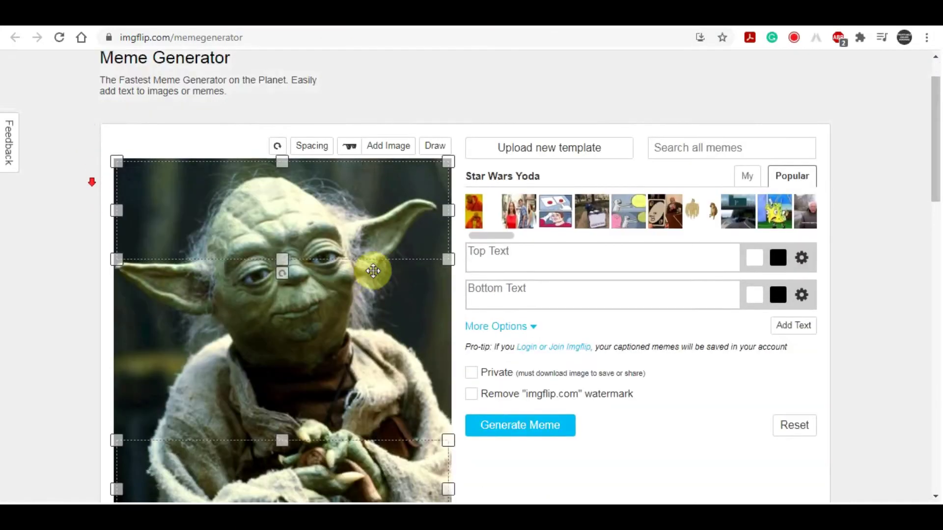
pyautogui.scroll(-4, 376, 272)
pyautogui.scroll(3, 379, 274)
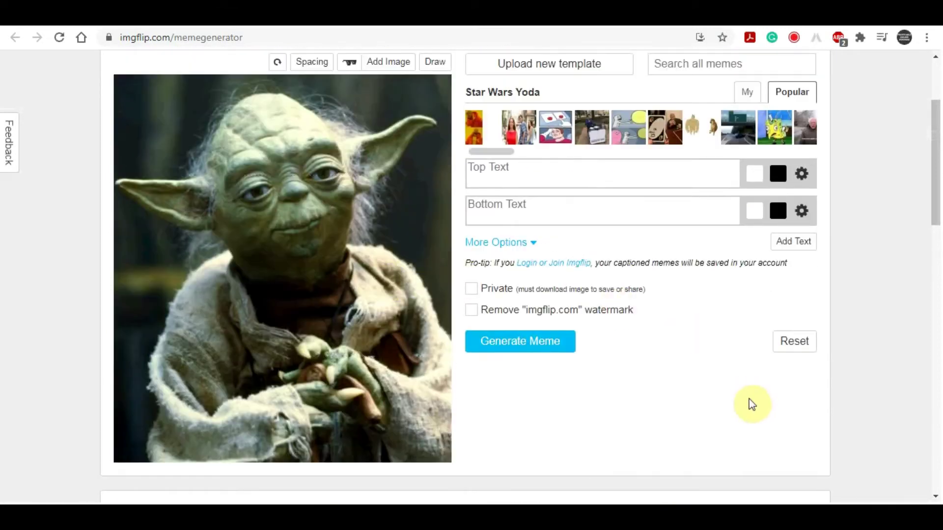
pyautogui.scroll(2, 548, 227)
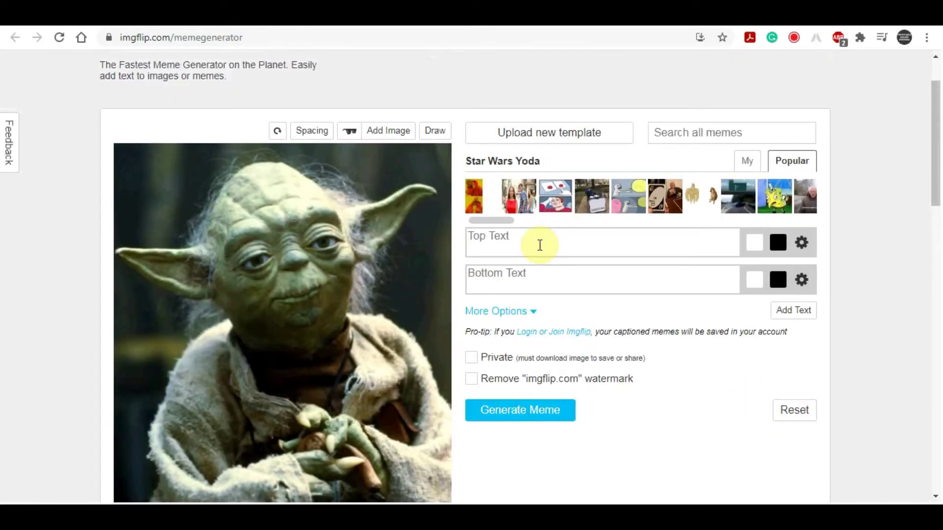
# Step: Try the Yoda template's Top Text and Bottom Text fields without entering captions
pyautogui.click(510, 236)
pyautogui.click(544, 267)
pyautogui.click(534, 244)
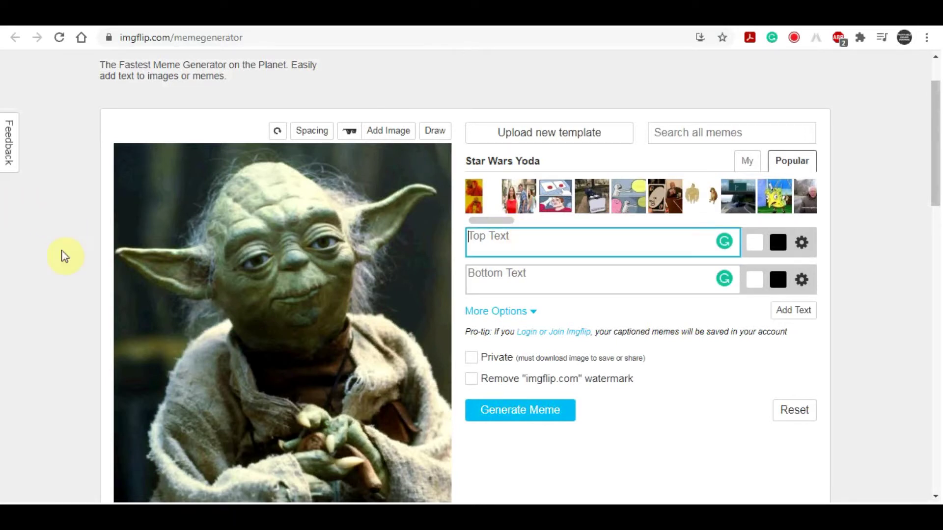
pyautogui.moveTo(358, 319)
# Step: Move to the Google Images results for 'meme' and select part of the query
pyautogui.scroll(1, 626, 392)
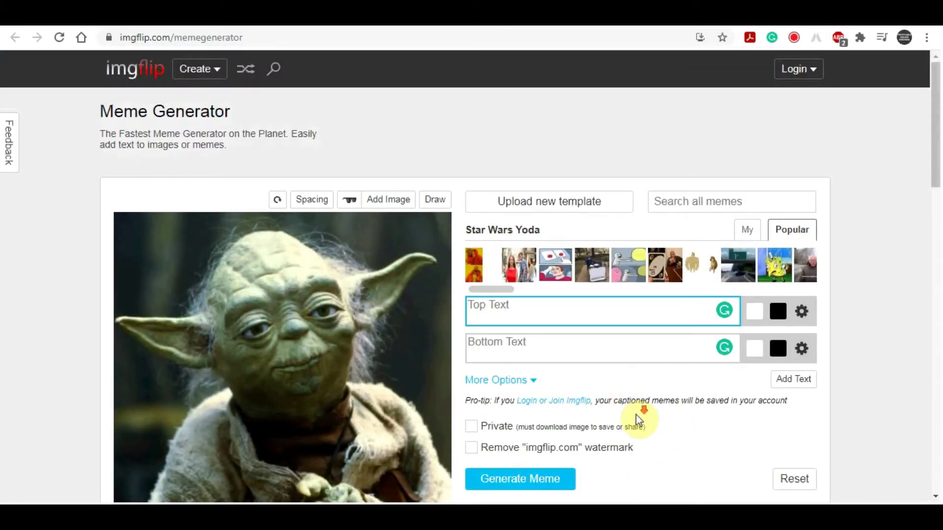
pyautogui.scroll(-3, 638, 420)
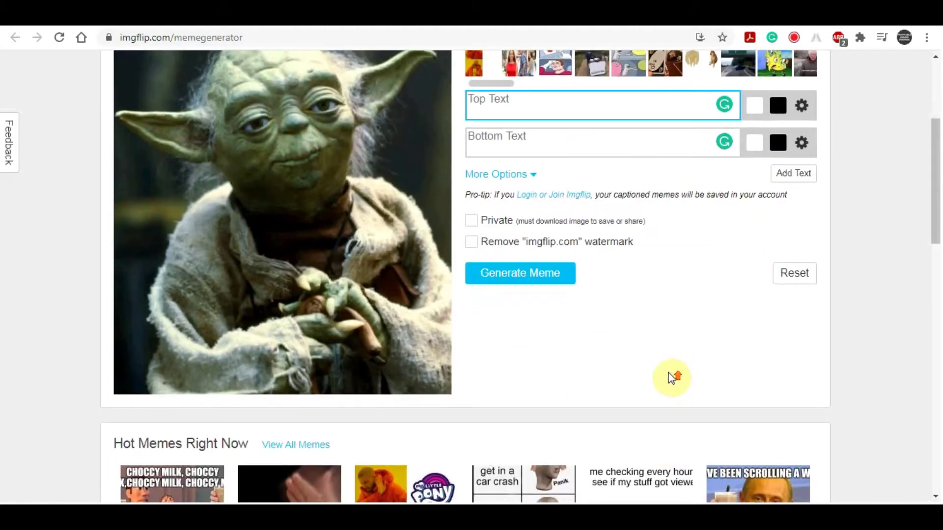
pyautogui.scroll(2, 671, 377)
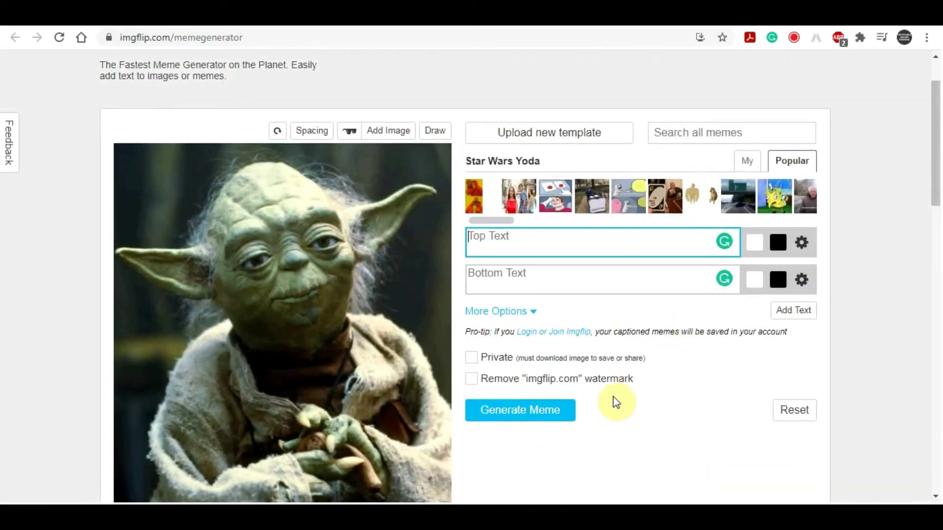
pyautogui.moveTo(386, 264)
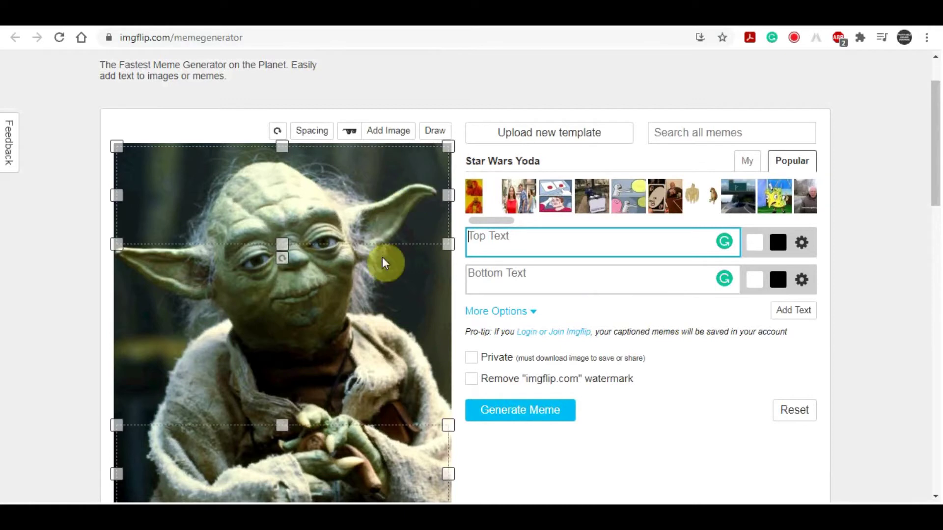
pyautogui.moveTo(488, 221); pyautogui.dragTo(488, 224)
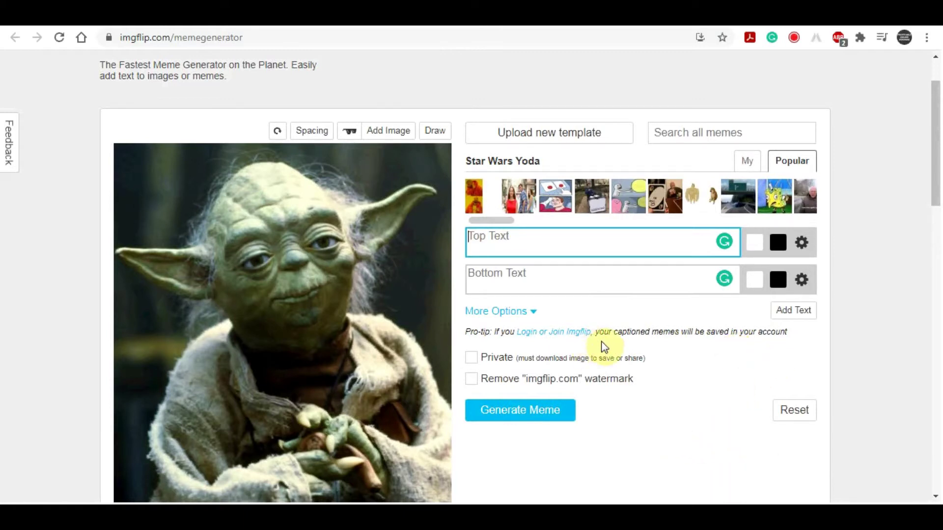
pyautogui.click(460, 30)
pyautogui.moveTo(183, 84); pyautogui.dragTo(119, 75)
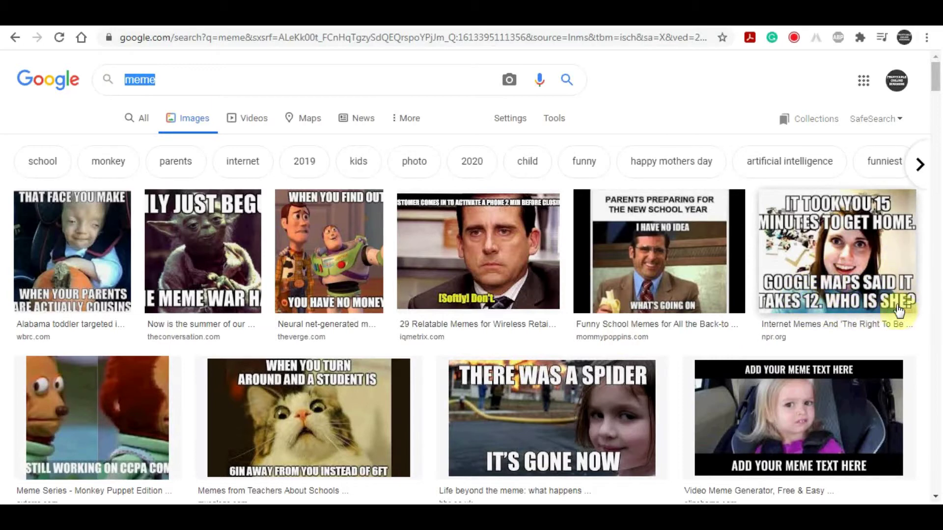
pyautogui.click(653, 104)
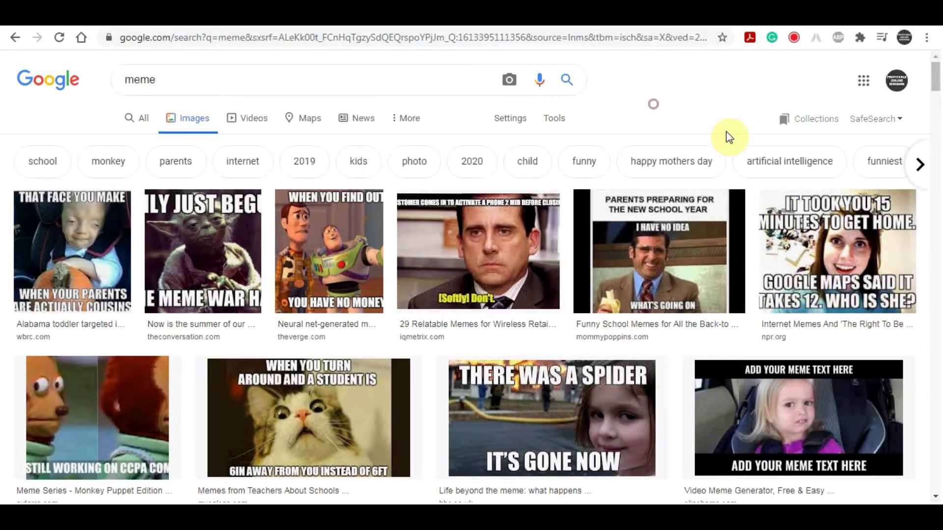
pyautogui.scroll(-3, 606, 314)
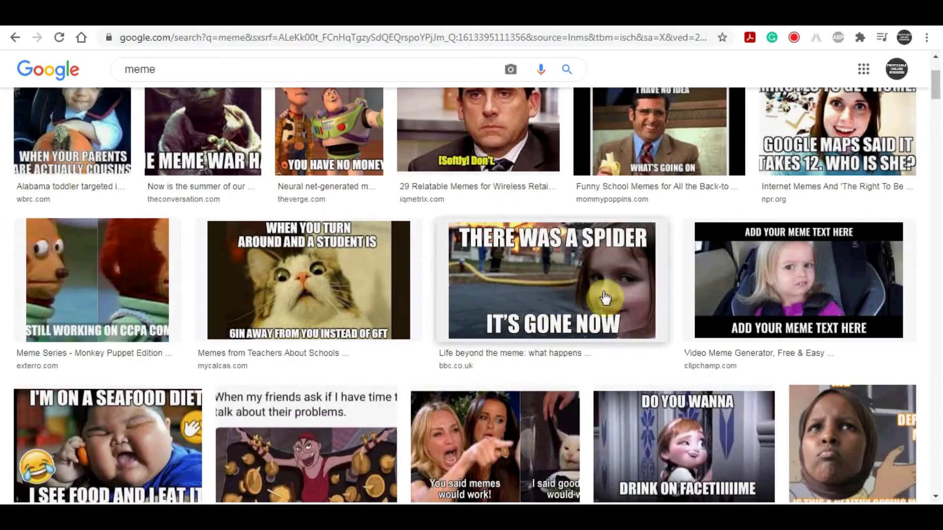
pyautogui.scroll(-4, 609, 296)
pyautogui.scroll(-13, 618, 295)
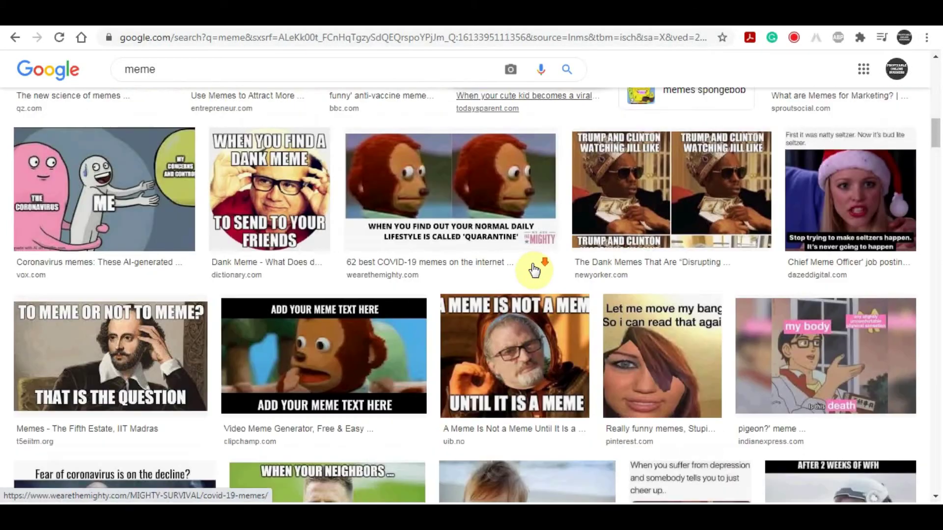
pyautogui.scroll(-7, 534, 269)
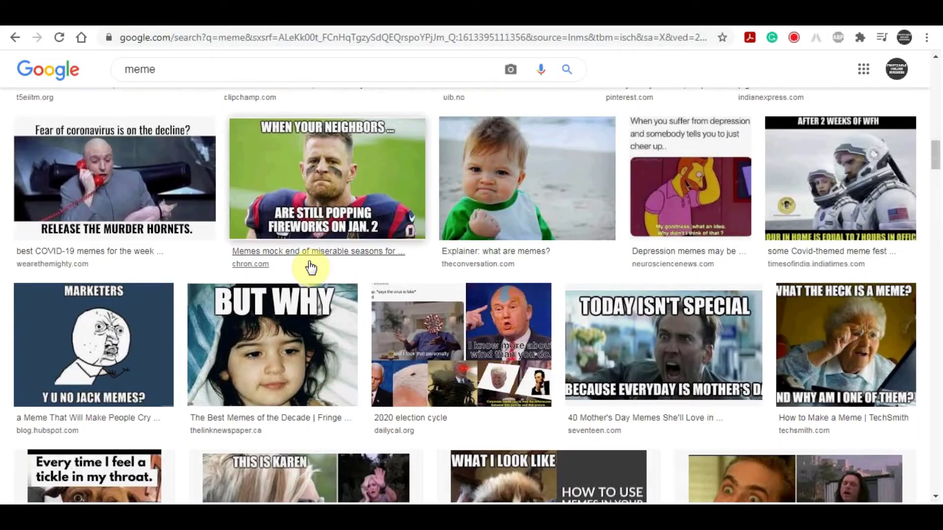
pyautogui.scroll(-7, 300, 265)
pyautogui.scroll(-20, 410, 248)
# Step: Load popular templates in turn: Drake, Distracted Boyfriend, Two Buttons, Change My Mind, Balloon, UNO, Buff Doge
pyautogui.scroll(-3, 473, 214)
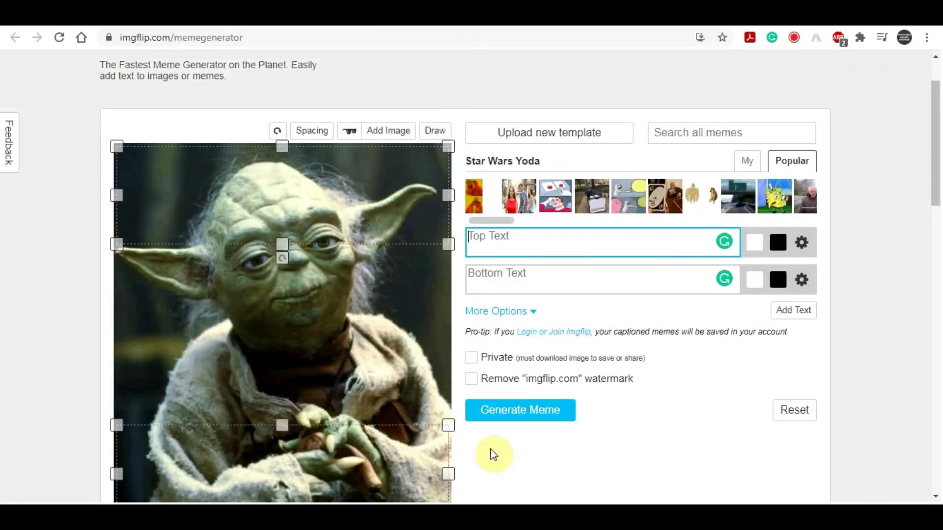
pyautogui.click(483, 195)
pyautogui.click(481, 198)
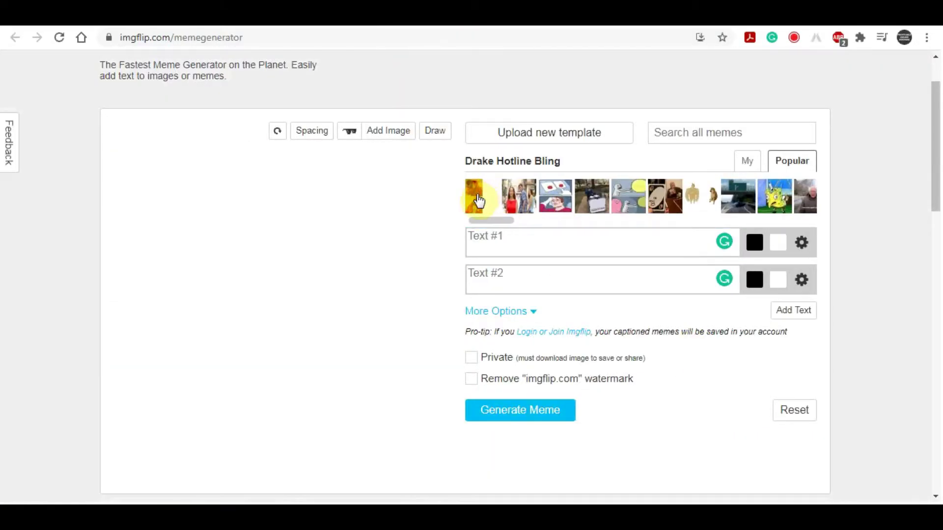
pyautogui.click(530, 199)
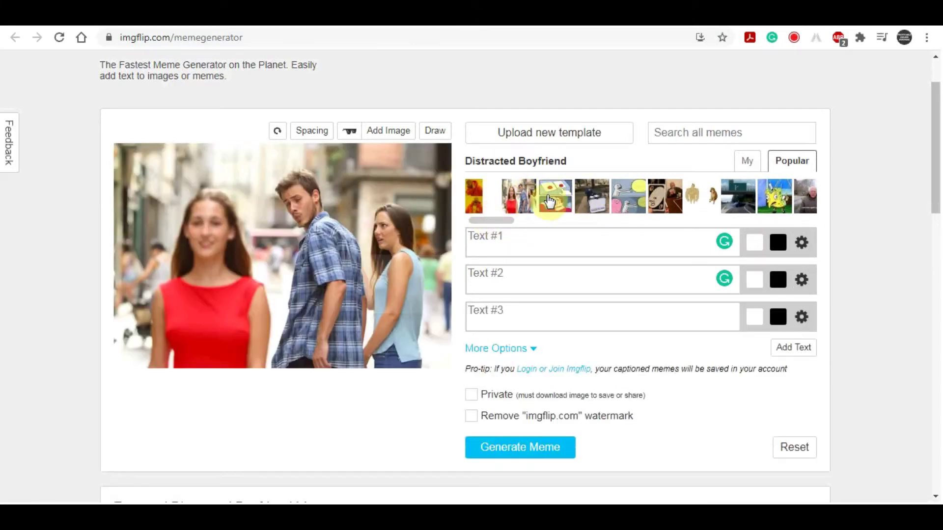
pyautogui.click(563, 196)
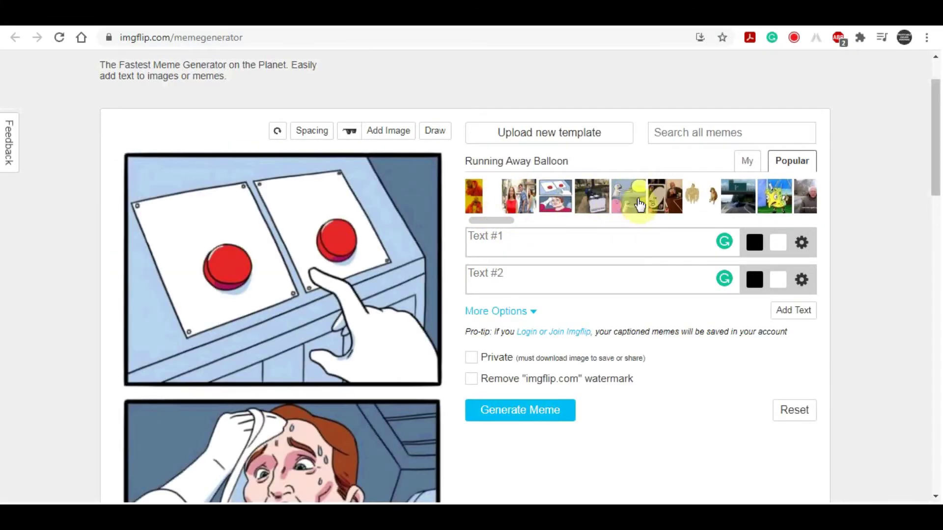
pyautogui.click(661, 199)
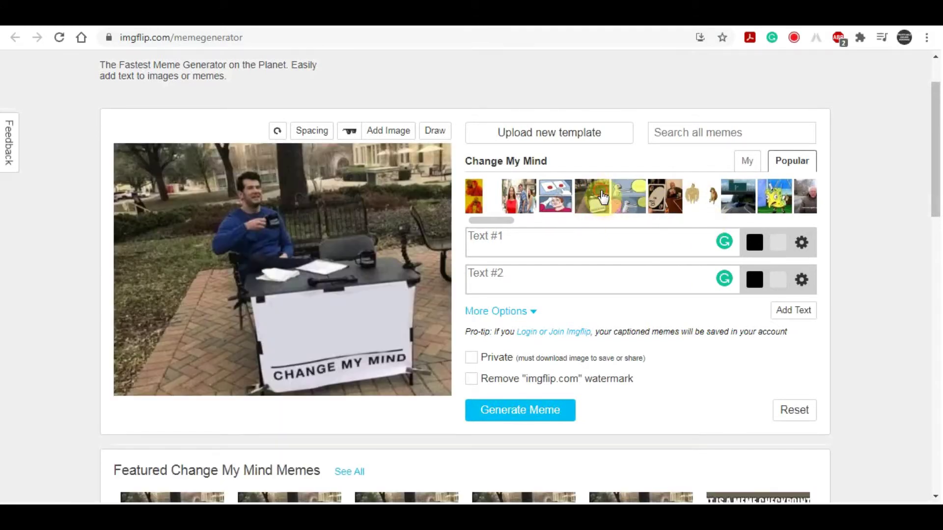
pyautogui.click(630, 197)
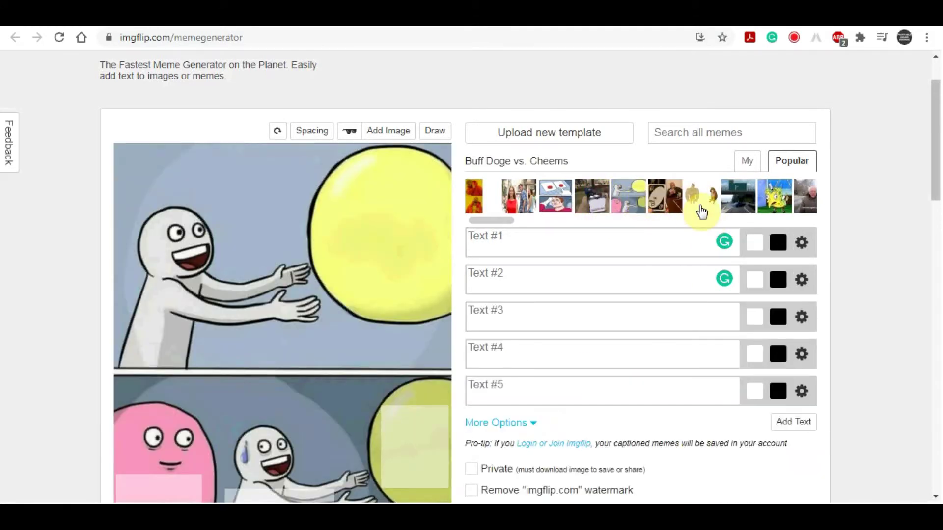
pyautogui.click(659, 197)
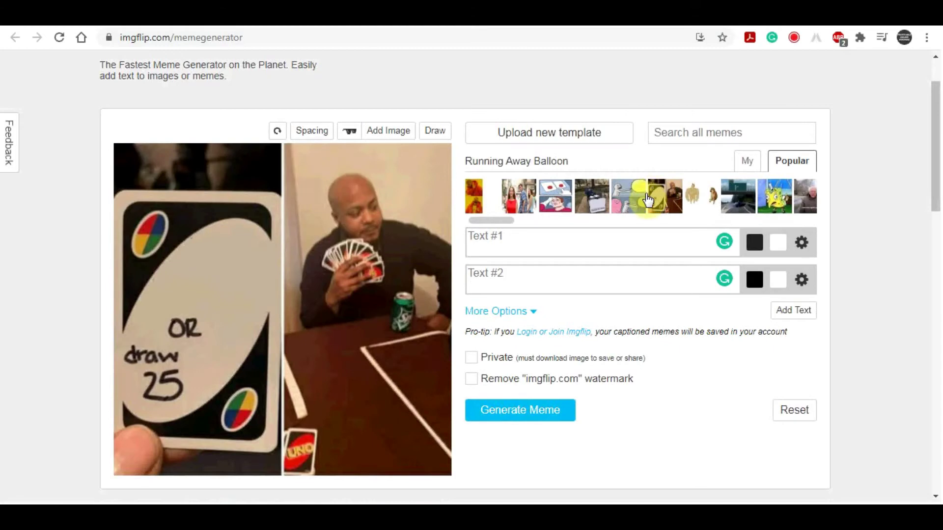
pyautogui.click(692, 201)
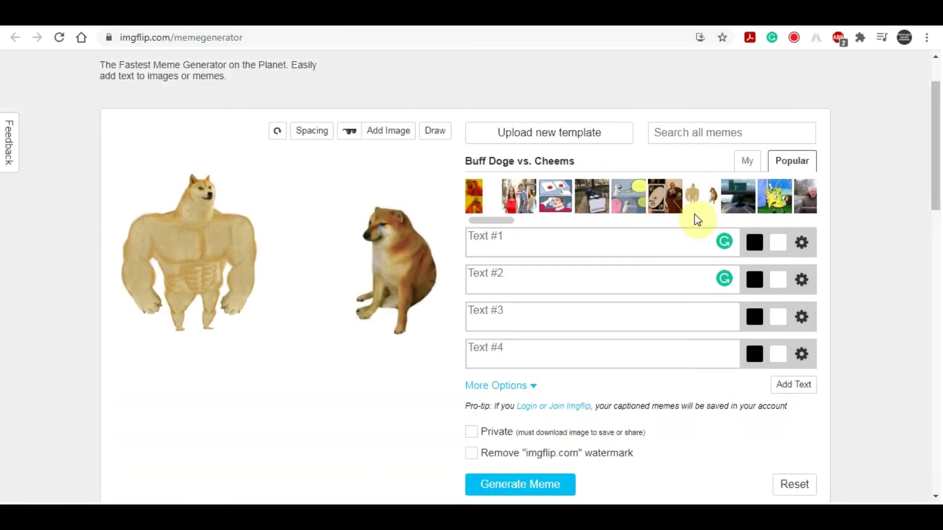
# Step: Load Left Exit 12, Mocking Spongebob, then Bernie; check the My tab and return to Popular
pyautogui.click(735, 216)
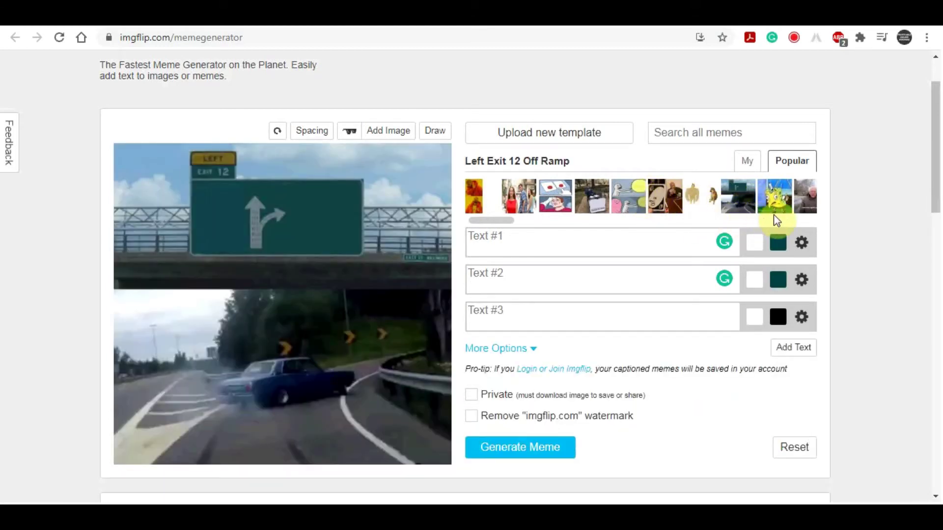
pyautogui.click(791, 197)
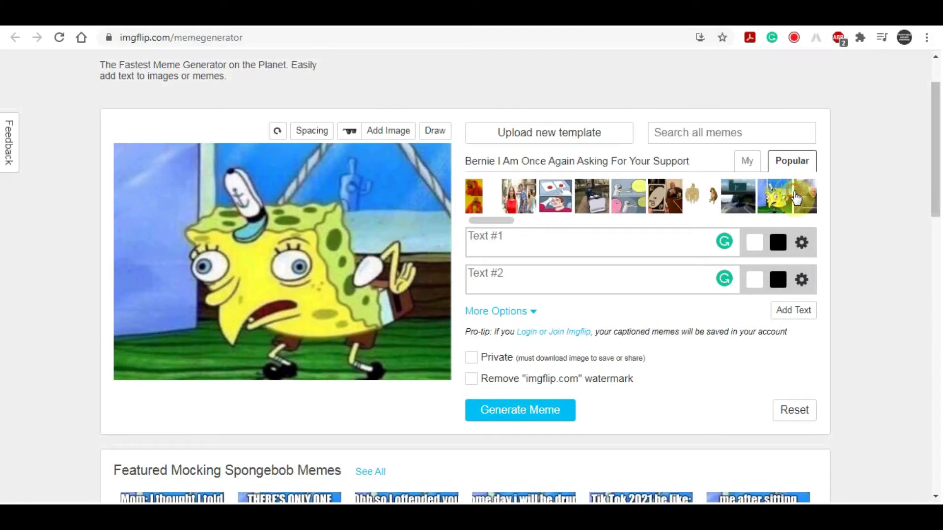
pyautogui.click(796, 198)
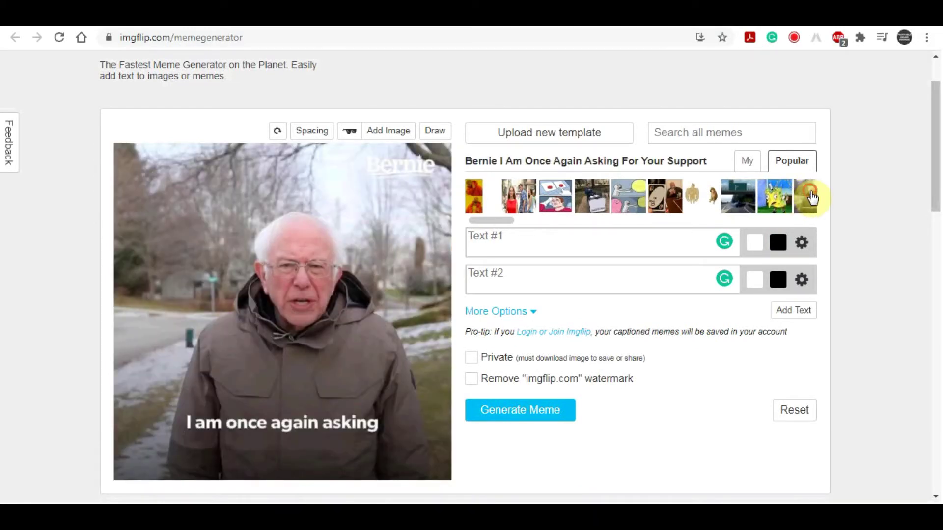
pyautogui.click(749, 165)
pyautogui.click(791, 161)
# Step: Load Mocking Spongebob, then browse Google Images 'meme' results and preview the I'M NOT LAZY meme
pyautogui.click(774, 197)
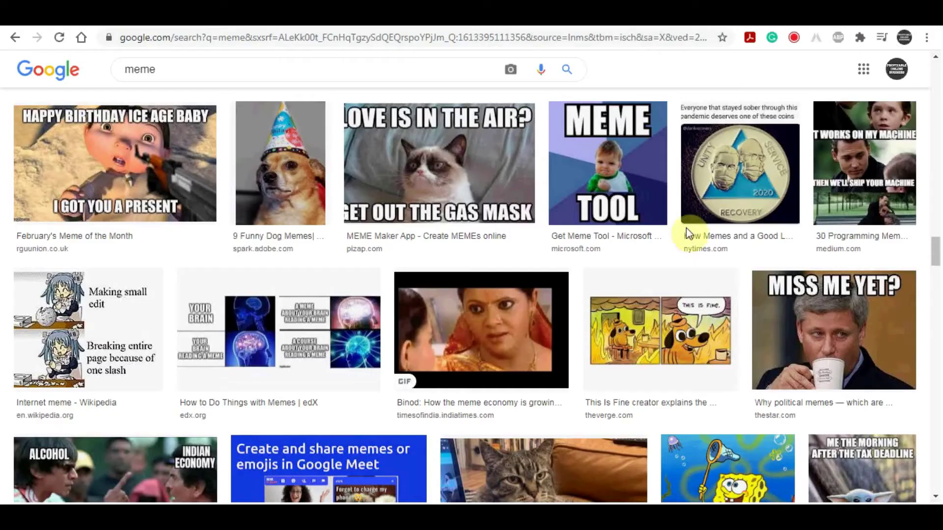
pyautogui.scroll(-6, 712, 245)
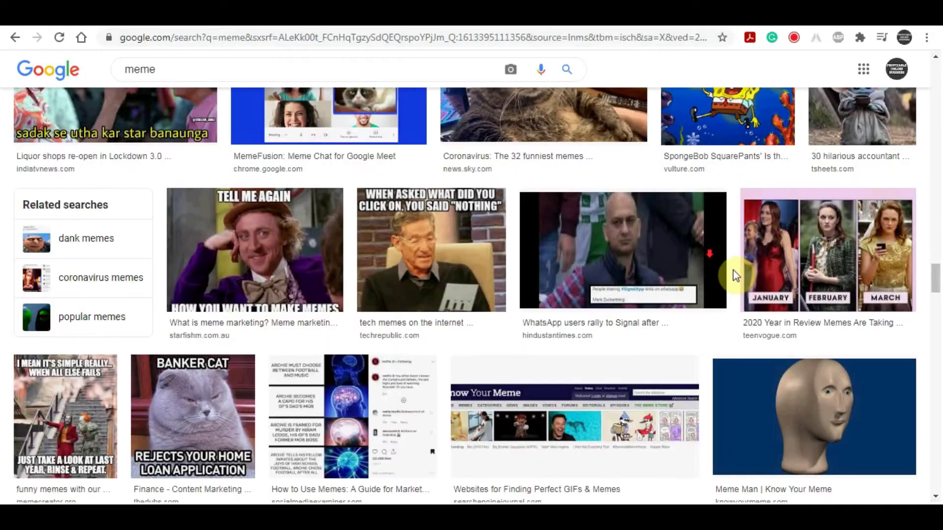
pyautogui.scroll(-14, 730, 276)
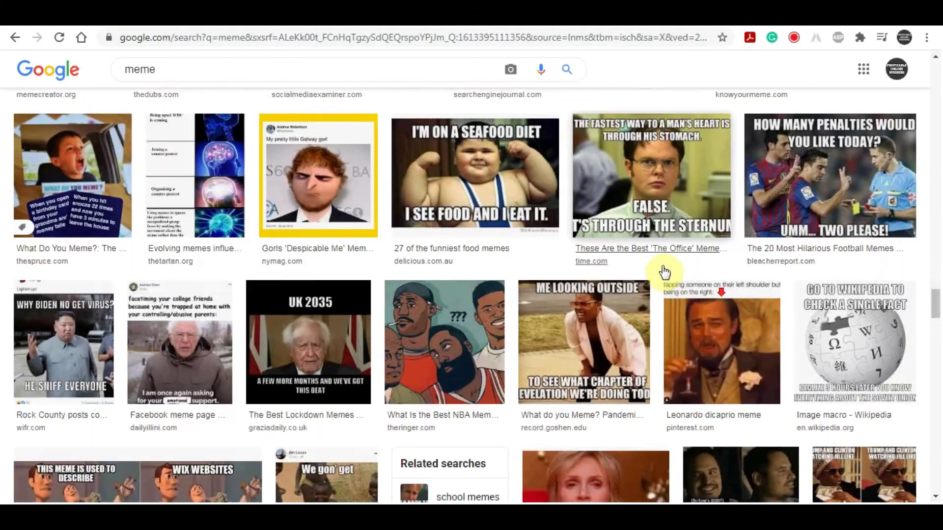
pyautogui.scroll(-18, 625, 257)
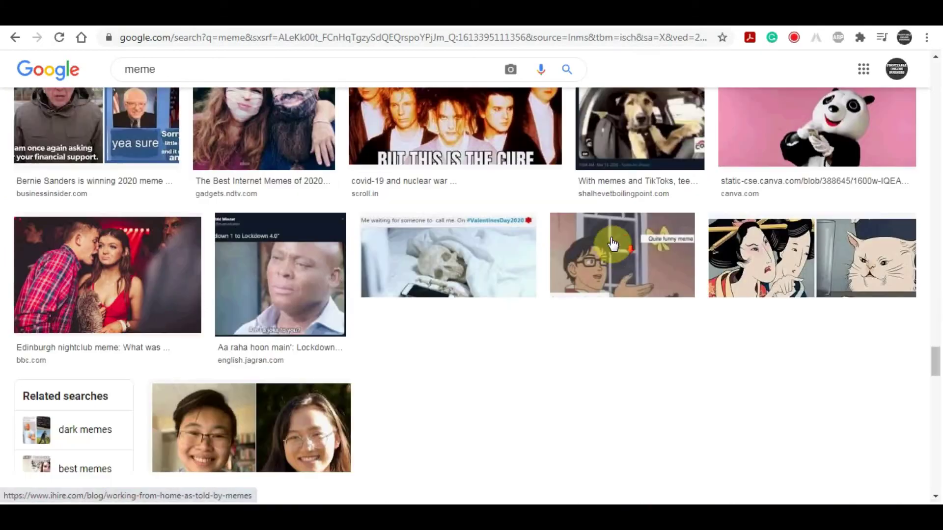
pyautogui.scroll(1, 405, 199)
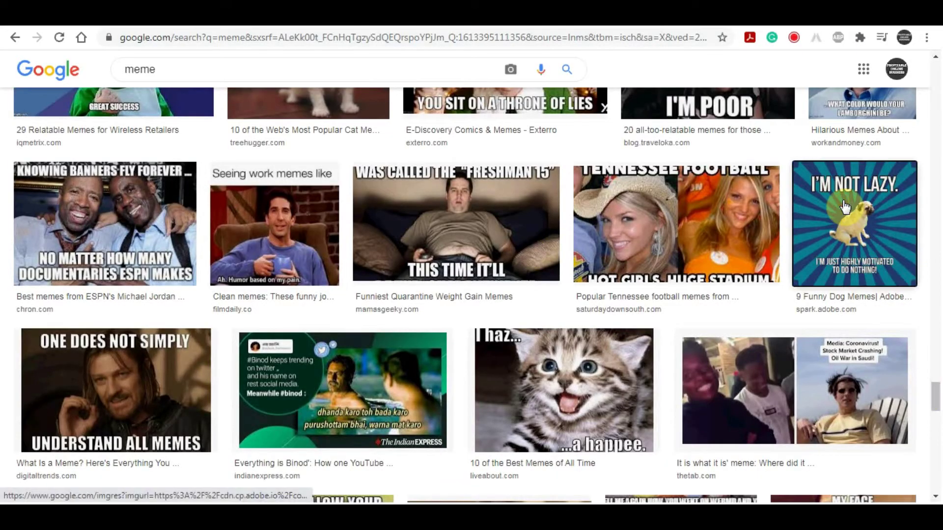
pyautogui.click(846, 206)
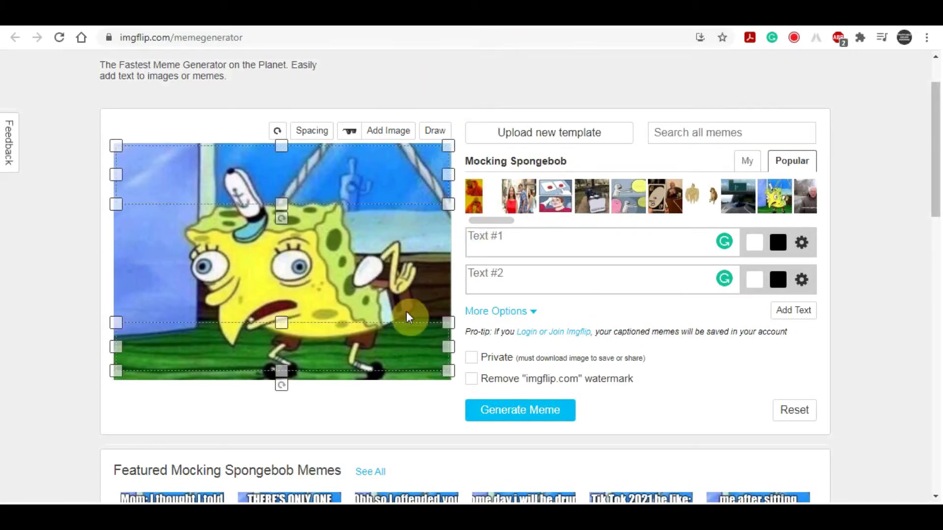
# Step: Look over the Featured Mocking Spongebob Memes, then return up to the empty editor
pyautogui.scroll(-4, 551, 422)
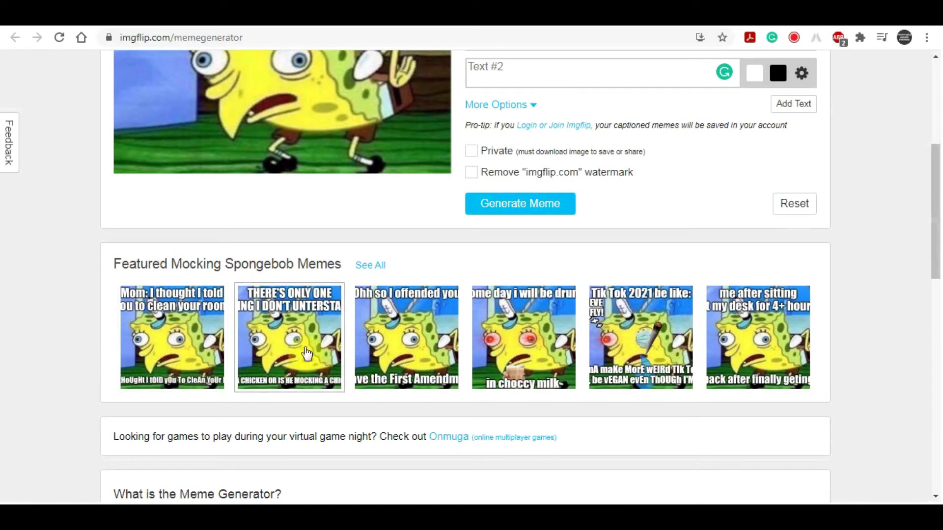
pyautogui.scroll(4, 480, 379)
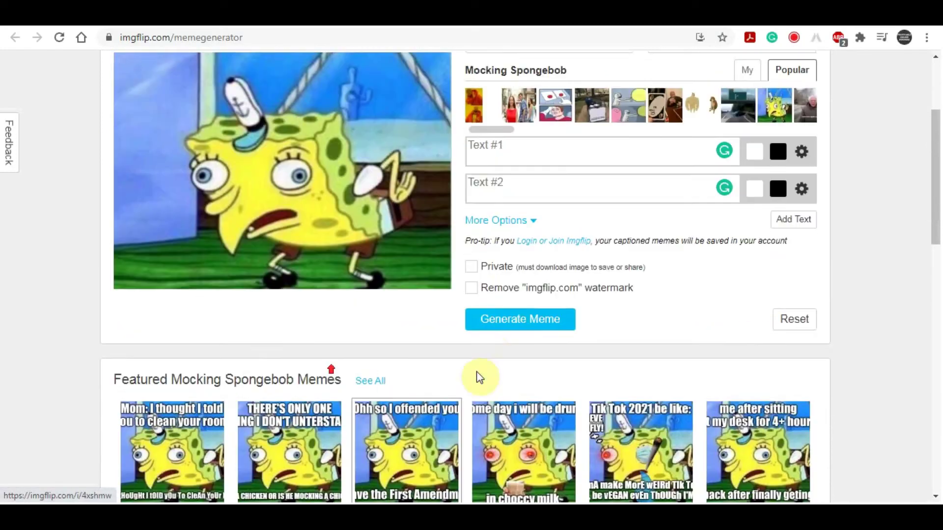
pyautogui.click(523, 423)
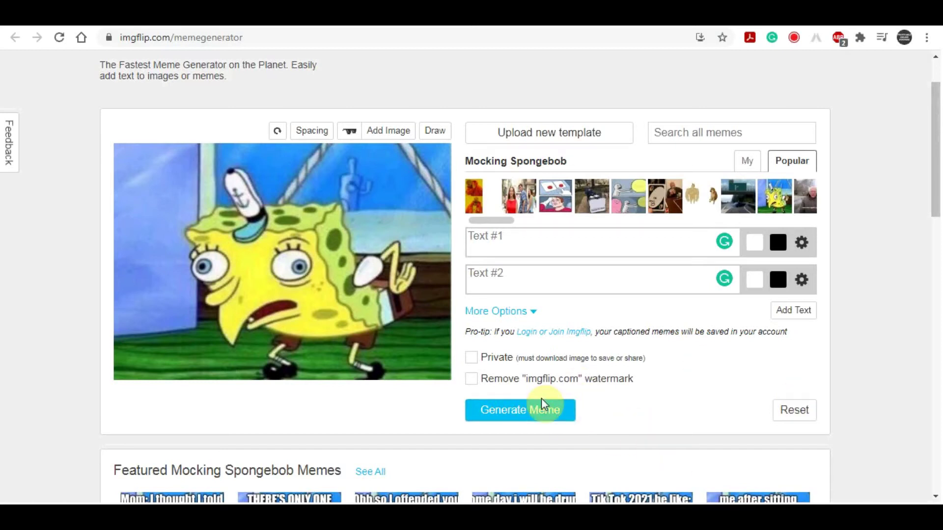
pyautogui.scroll(2, 111, 120)
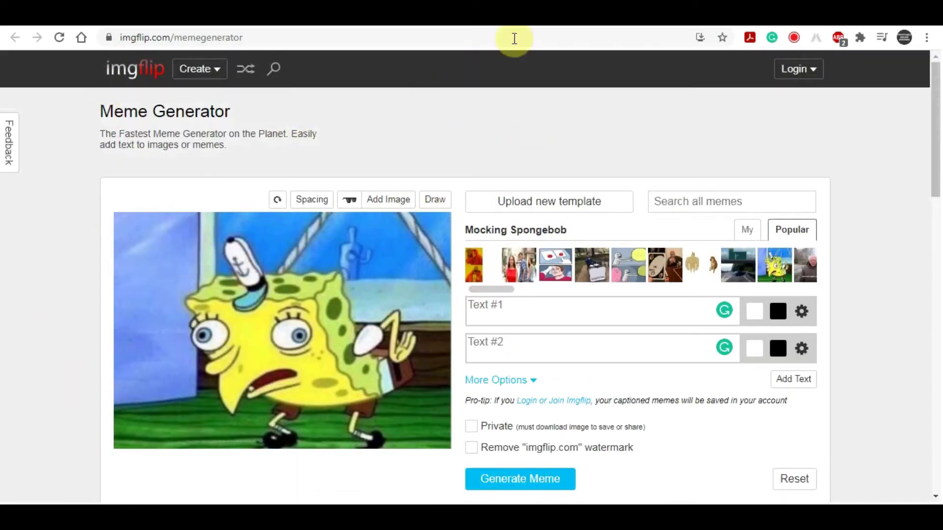
# Step: Go forward to memefactory.io and scroll to the New on Marketplace cards with ETH prices
pyautogui.click(36, 38)
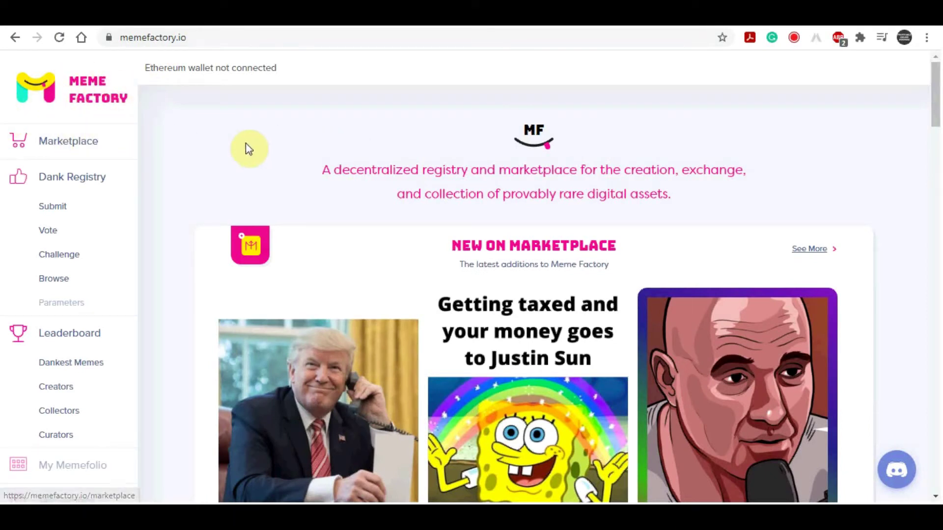
pyautogui.moveTo(303, 175); pyautogui.dragTo(738, 183)
pyautogui.moveTo(442, 254); pyautogui.dragTo(607, 269)
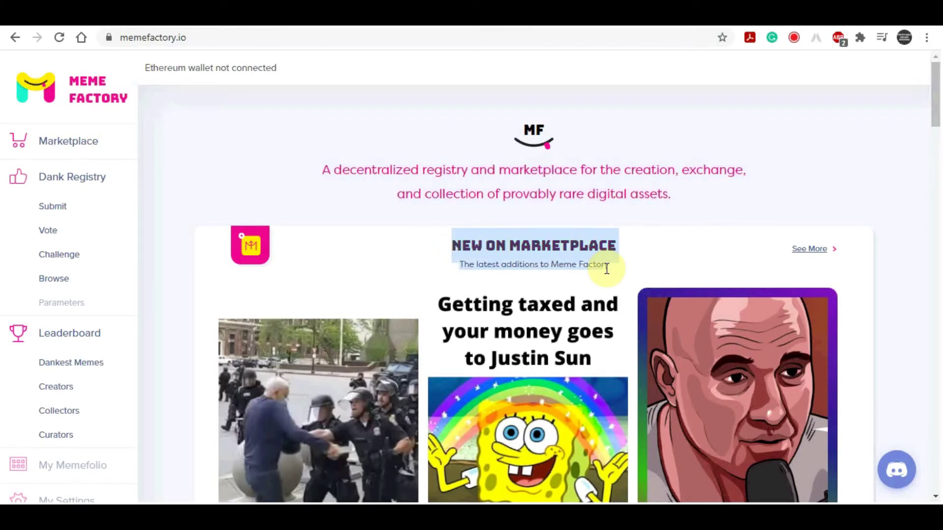
pyautogui.scroll(-3, 762, 143)
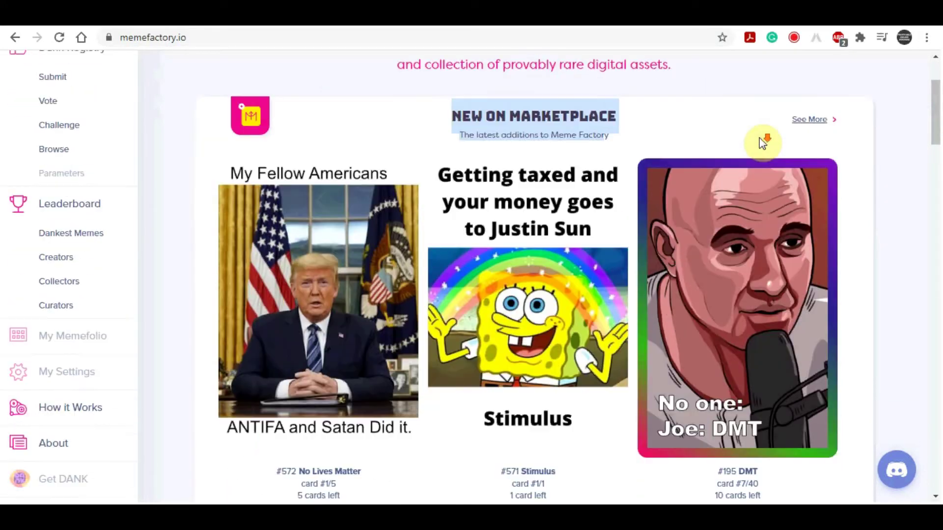
pyautogui.scroll(-2, 523, 189)
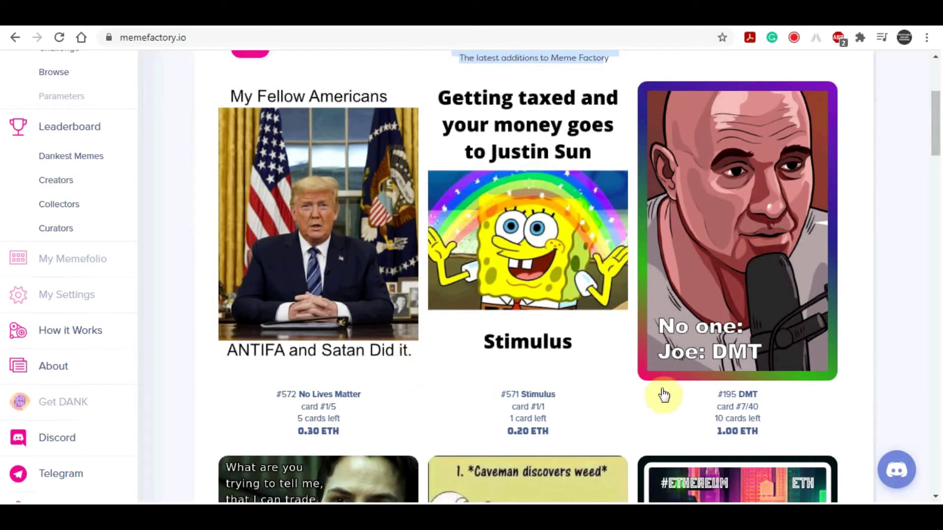
pyautogui.click(501, 327)
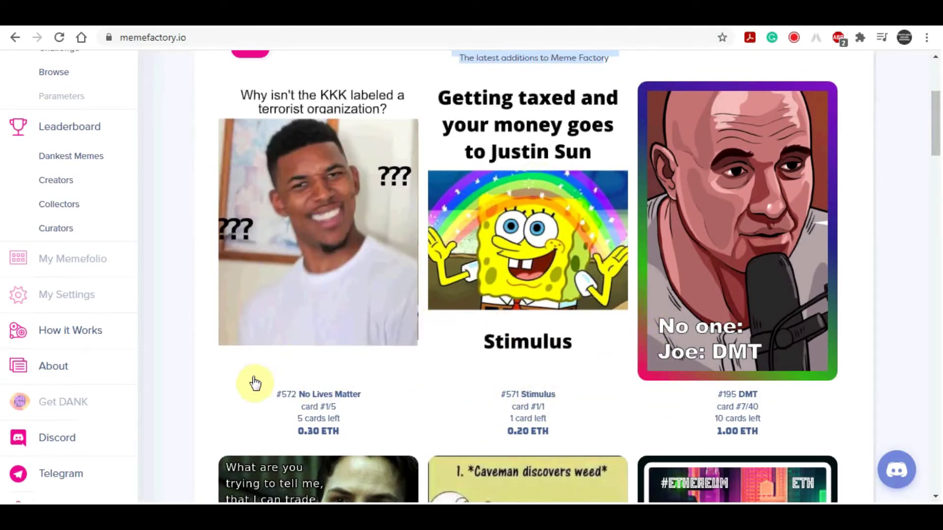